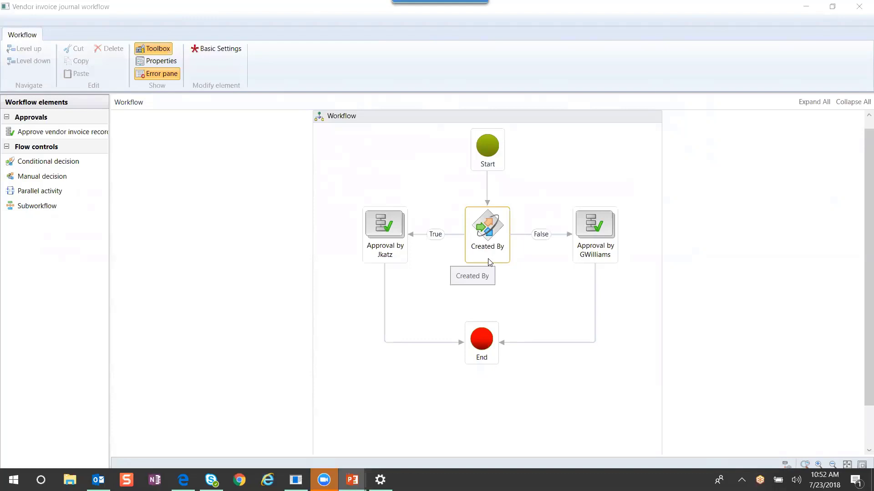
pyautogui.click(213, 49)
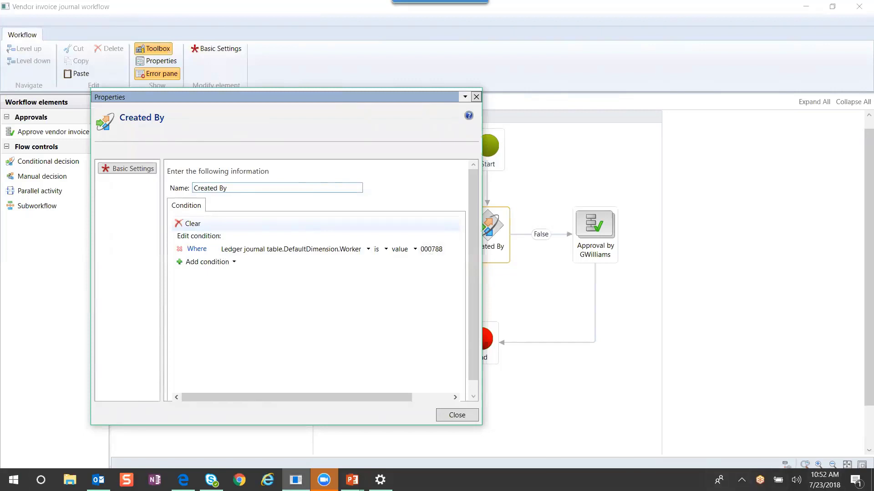
pyautogui.click(461, 416)
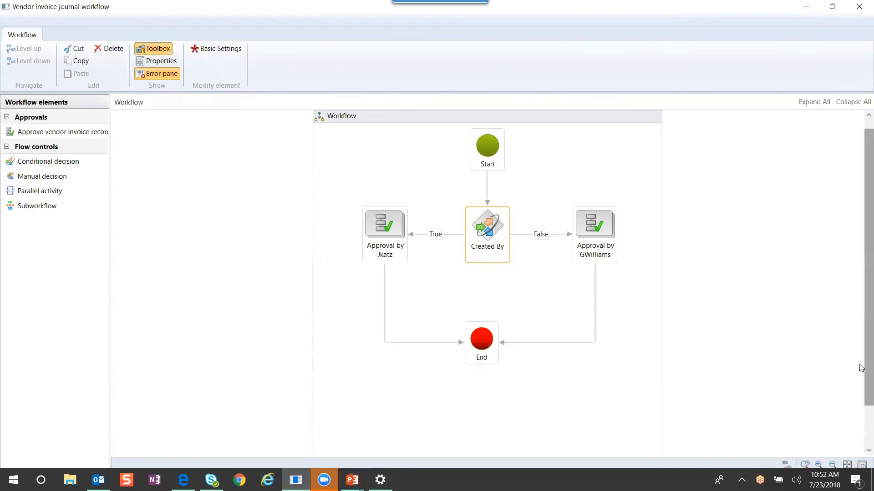
pyautogui.click(391, 242)
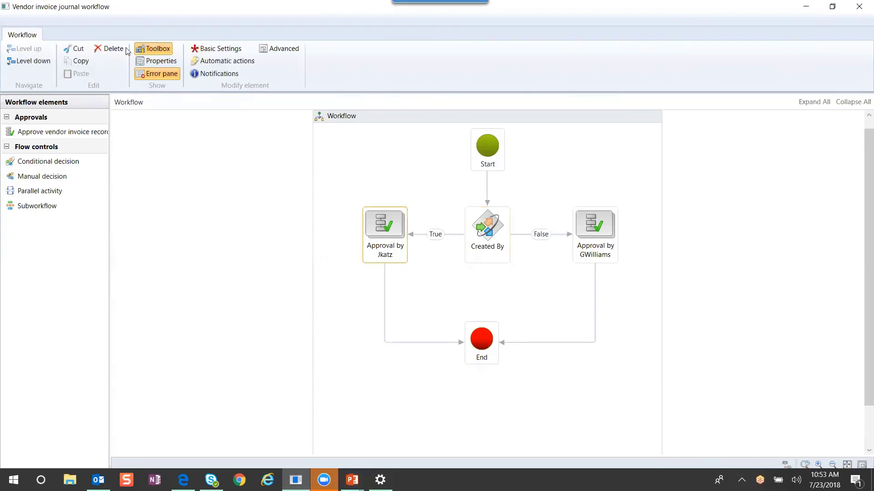
pyautogui.click(29, 61)
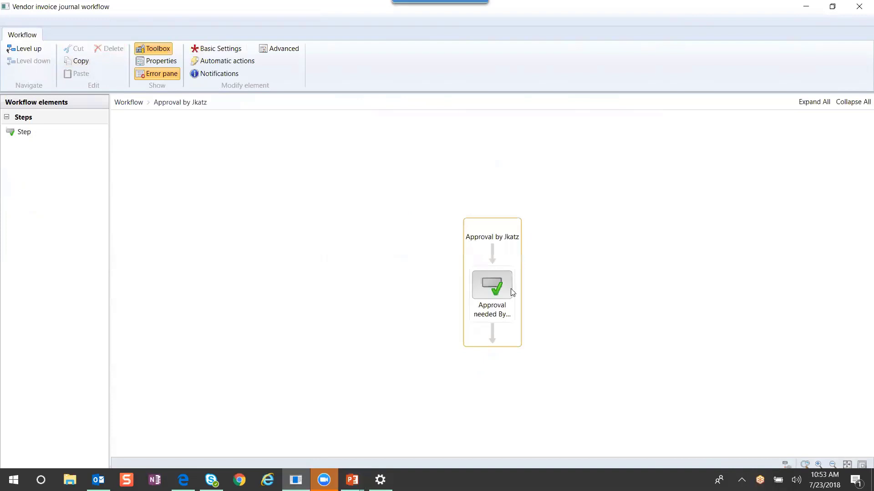
pyautogui.click(477, 284)
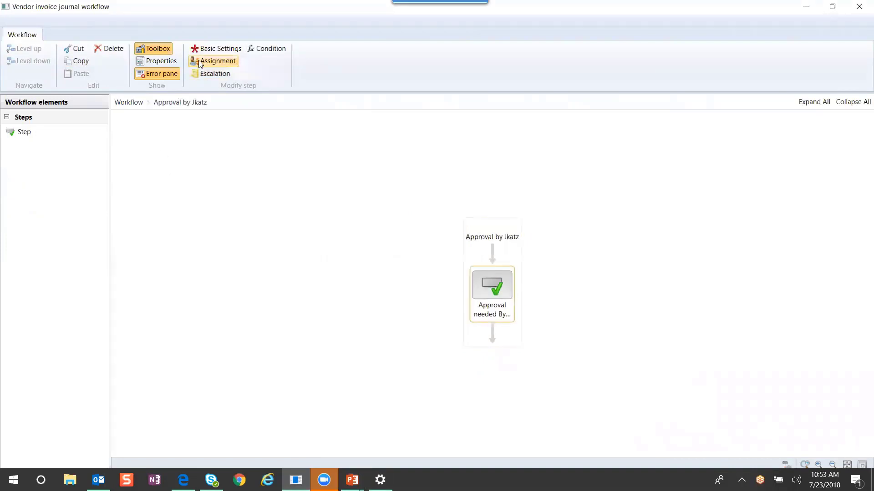
# Step: Review the step's assignment: two approving users under a Single approver completion policy
pyautogui.click(213, 61)
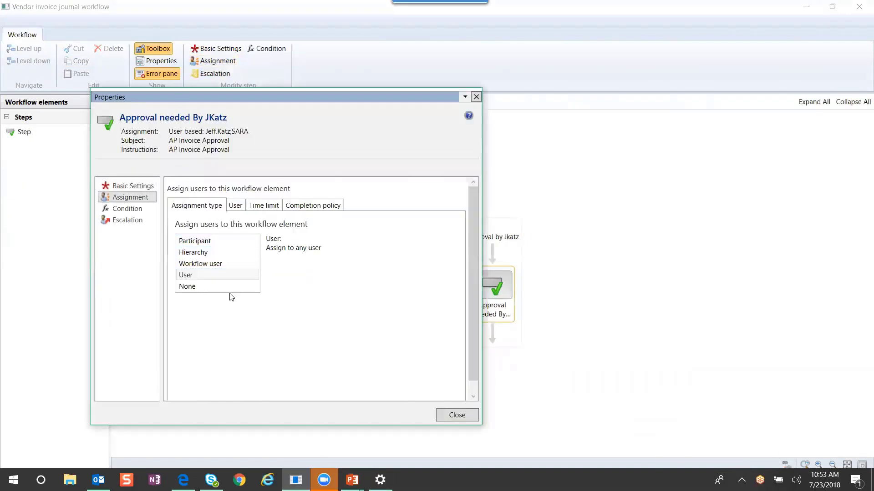
pyautogui.click(235, 205)
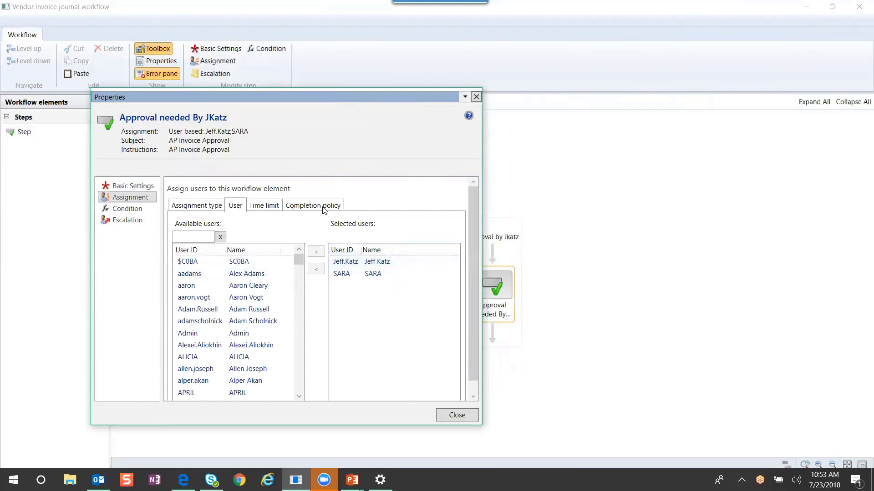
pyautogui.click(309, 209)
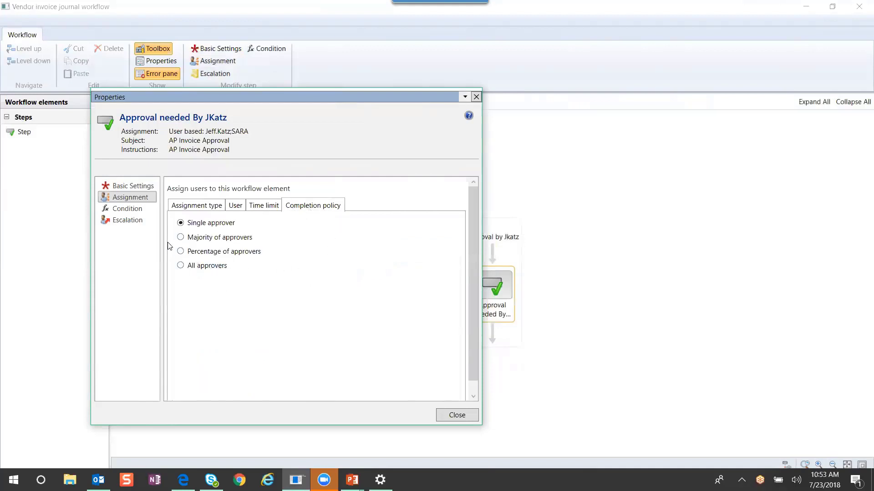
pyautogui.click(476, 97)
pyautogui.click(504, 249)
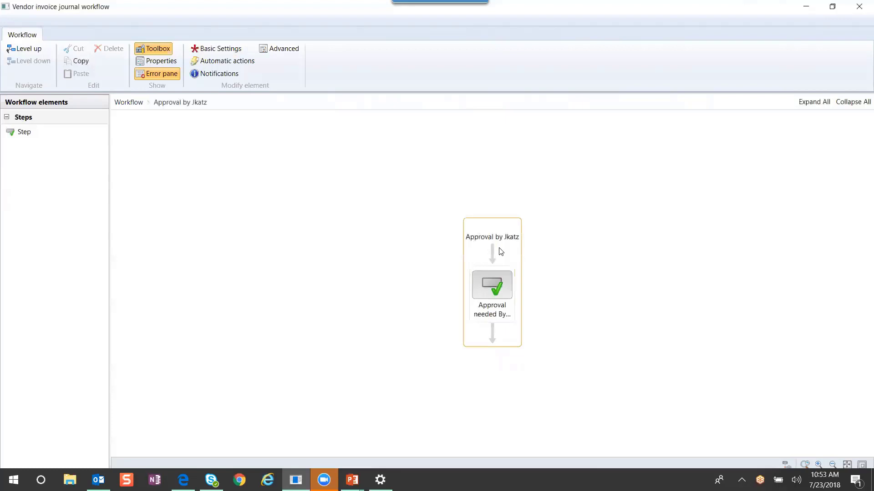
pyautogui.click(28, 48)
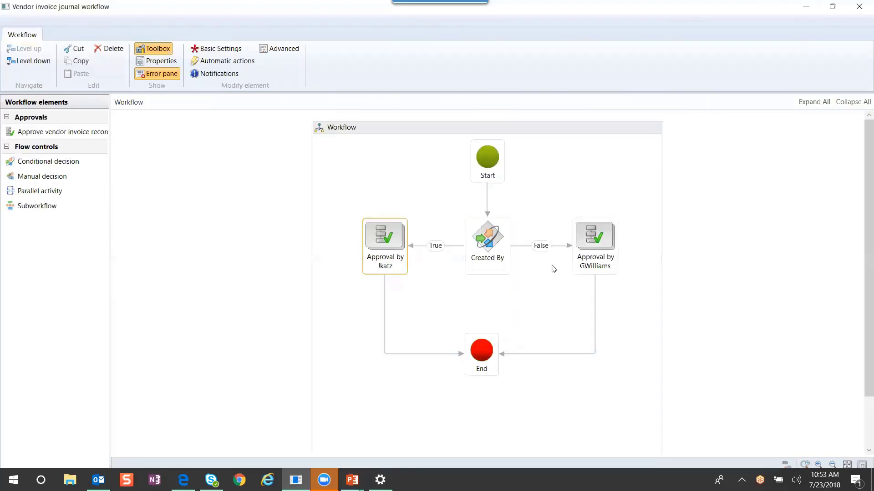
pyautogui.click(604, 255)
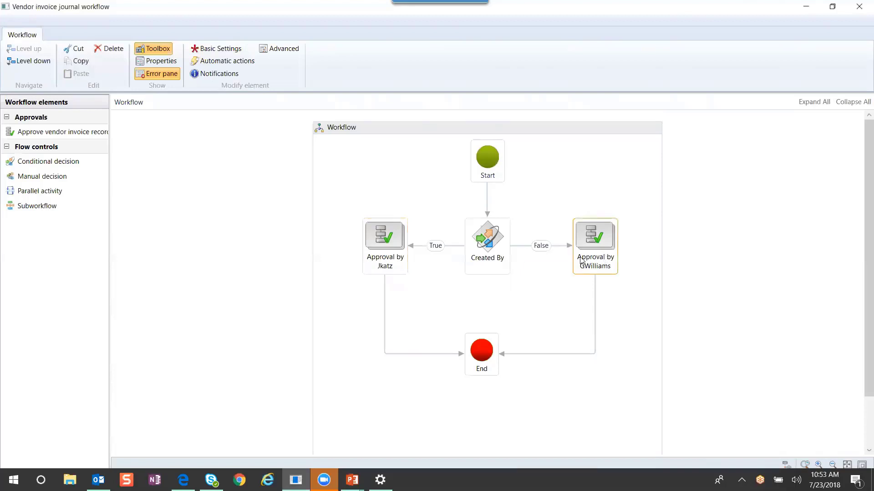
pyautogui.click(39, 63)
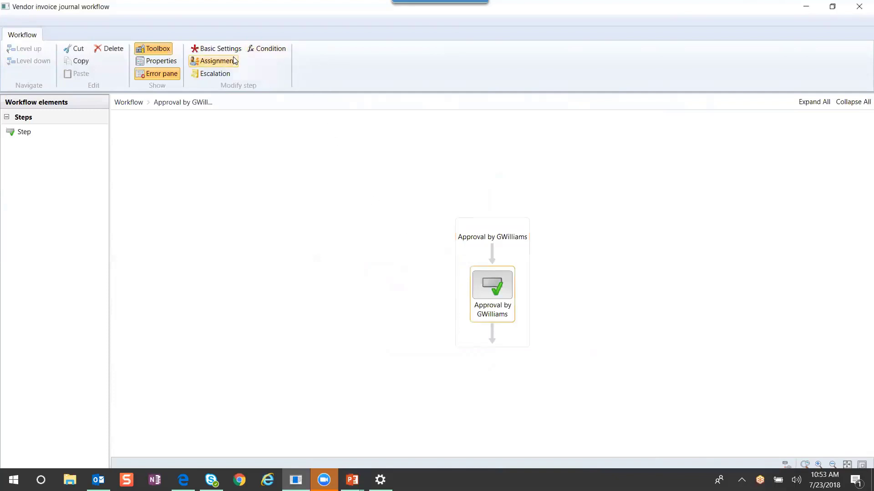
pyautogui.click(217, 61)
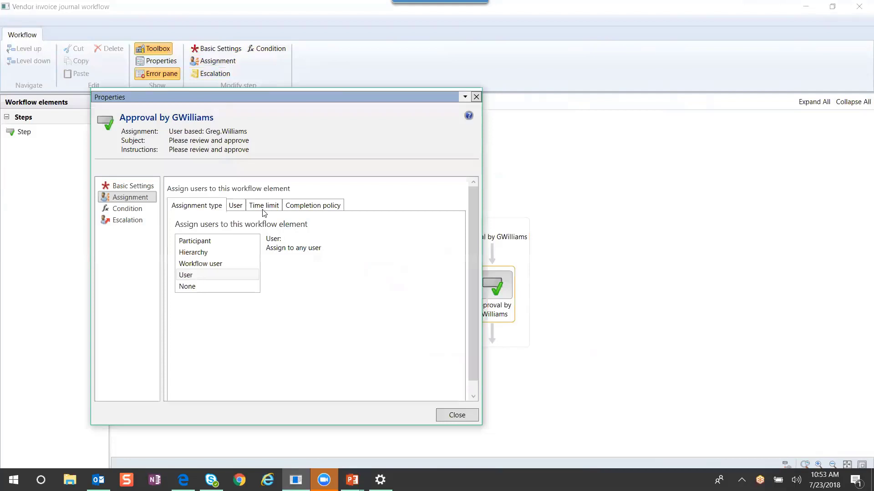
pyautogui.click(236, 205)
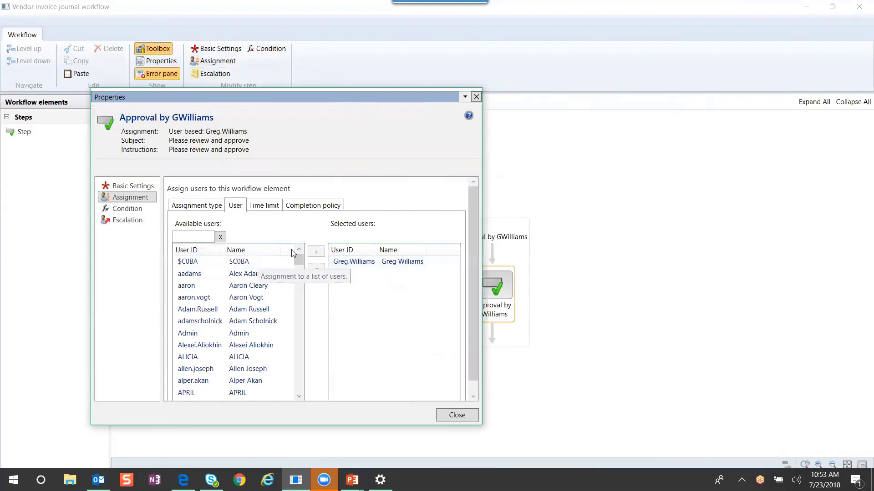
pyautogui.click(301, 205)
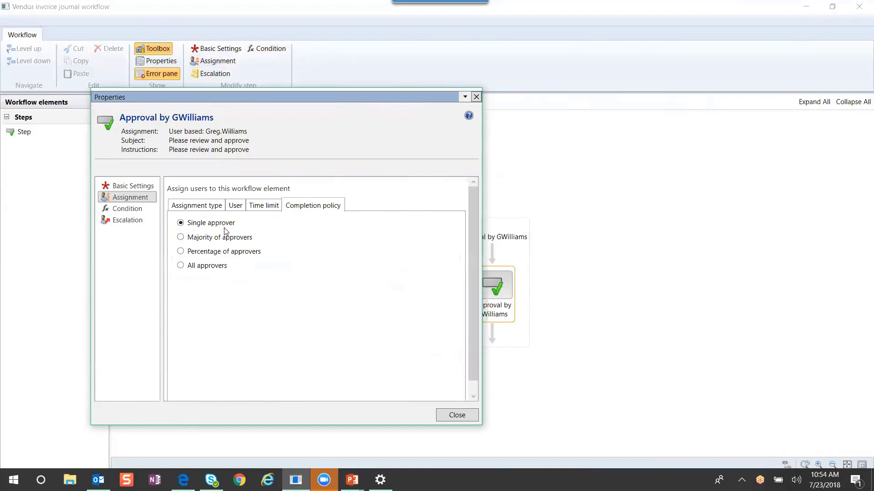
pyautogui.click(451, 415)
pyautogui.click(468, 250)
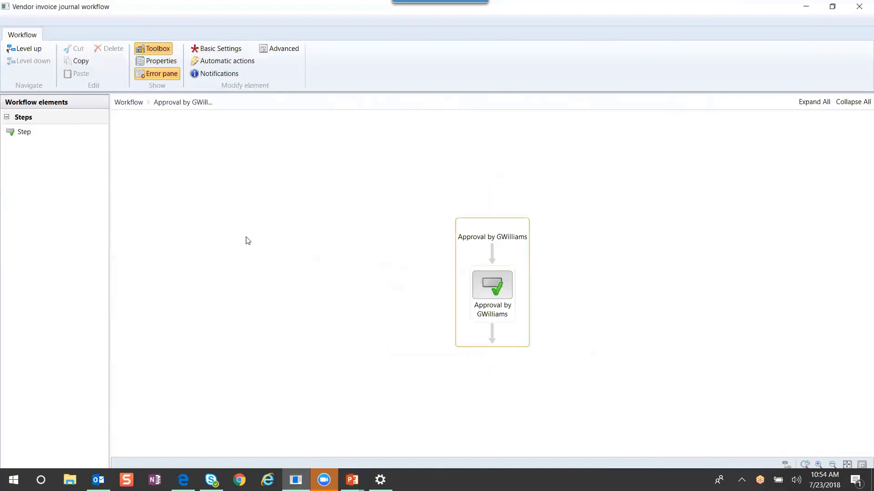
# Step: Delete the Created By decision together with its Start, True and False connectors
pyautogui.click(25, 49)
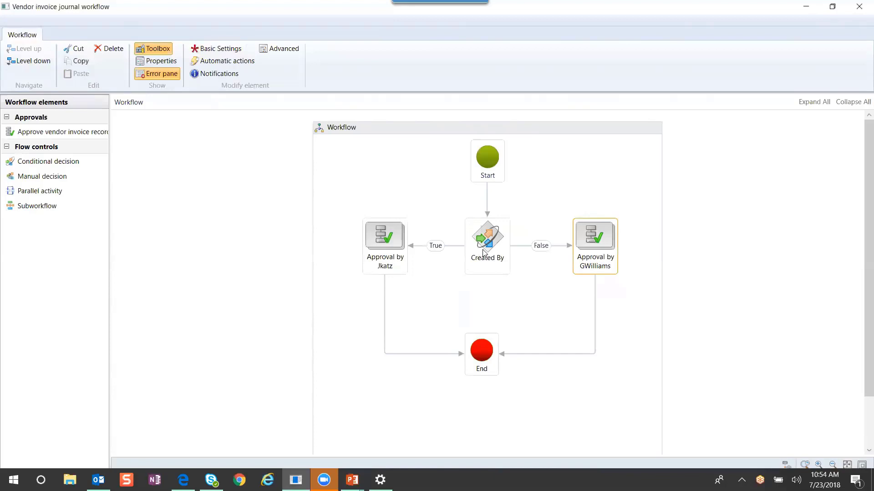
pyautogui.click(440, 247)
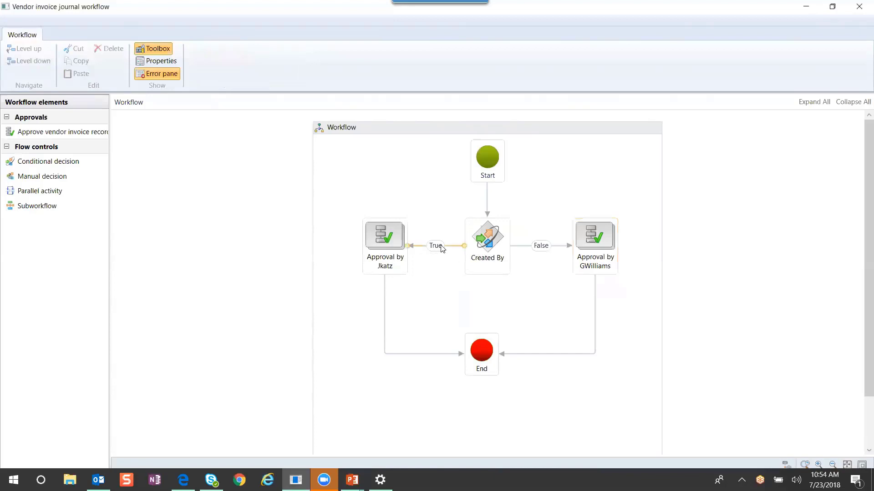
pyautogui.click(545, 251)
pyautogui.press('Delete')
pyautogui.click(488, 211)
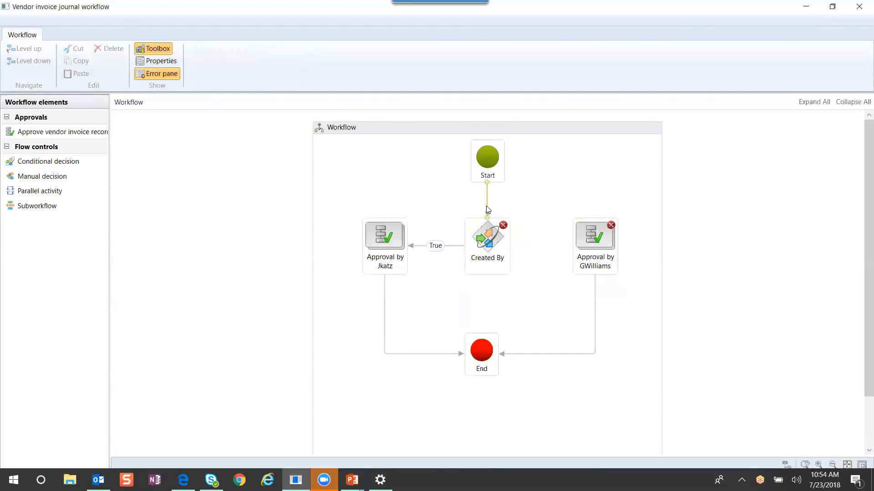
pyautogui.press('Delete')
pyautogui.click(448, 253)
pyautogui.click(440, 234)
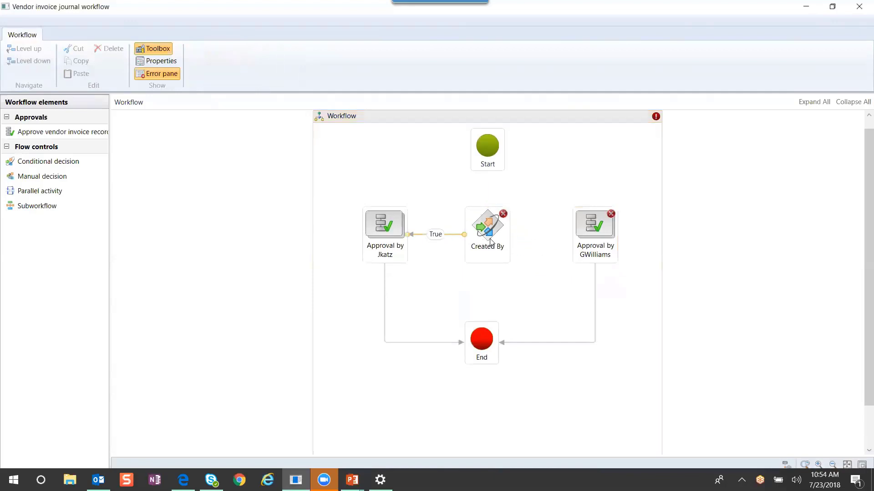
pyautogui.click(489, 237)
pyautogui.press('Delete')
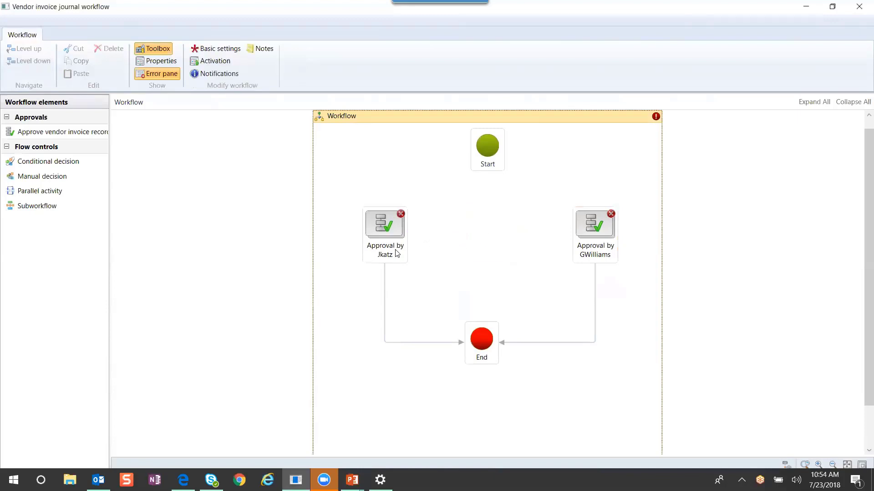
pyautogui.moveTo(387, 244); pyautogui.dragTo(496, 247)
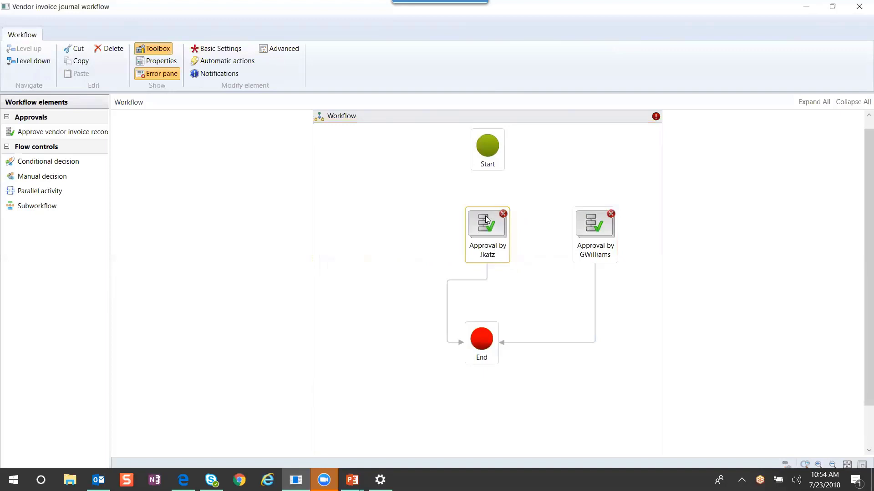
pyautogui.moveTo(489, 175)
pyautogui.moveTo(489, 172); pyautogui.dragTo(487, 208)
pyautogui.click(488, 274)
pyautogui.press('Delete')
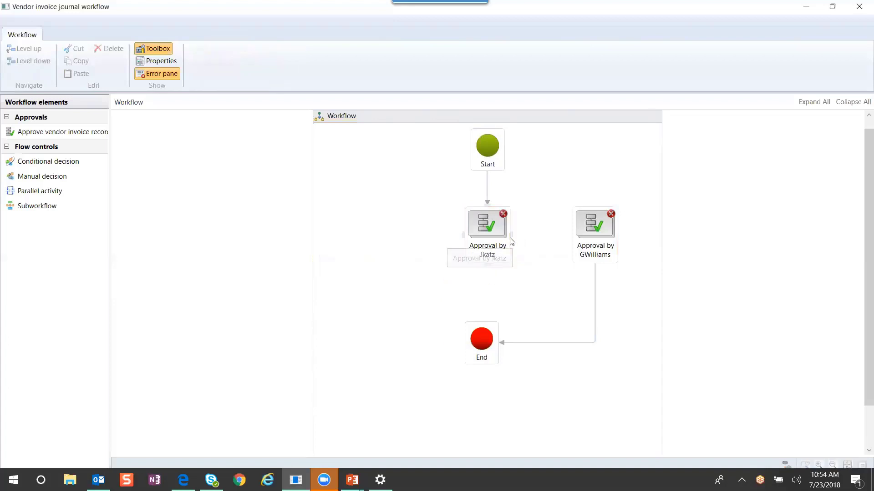
pyautogui.moveTo(511, 241); pyautogui.dragTo(572, 238)
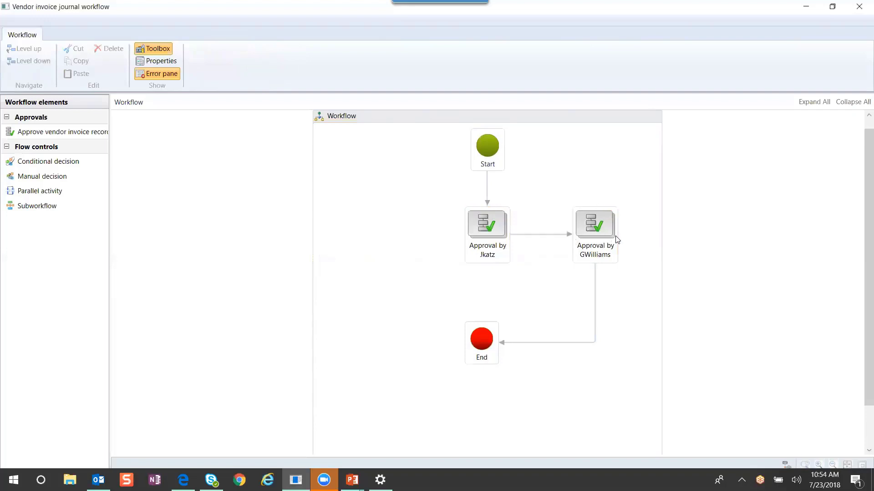